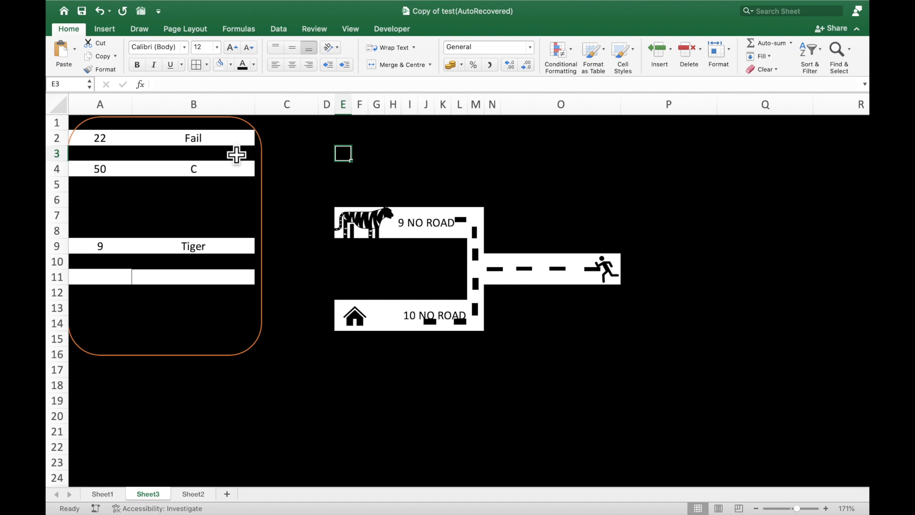
Examine the IF formula in B2, including its A2>=33 condition and its "Pass" and "Fail" results
click(231, 144)
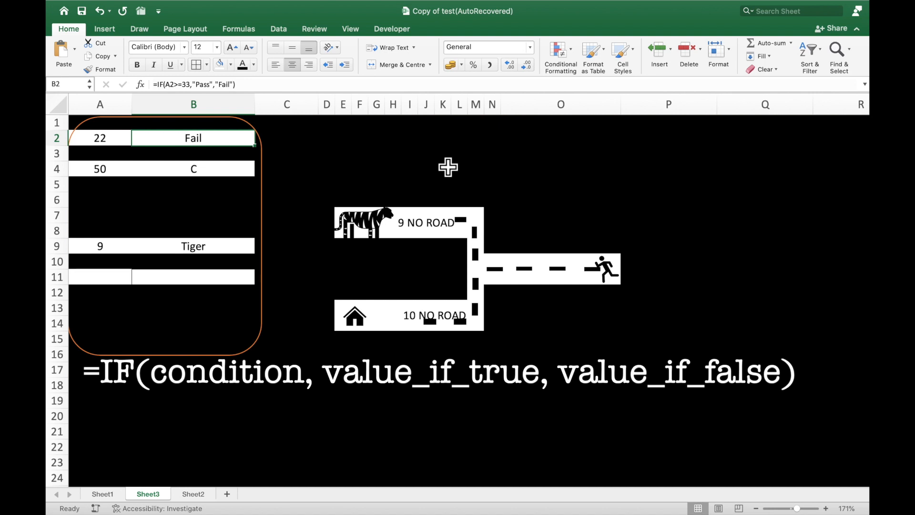
click(159, 85)
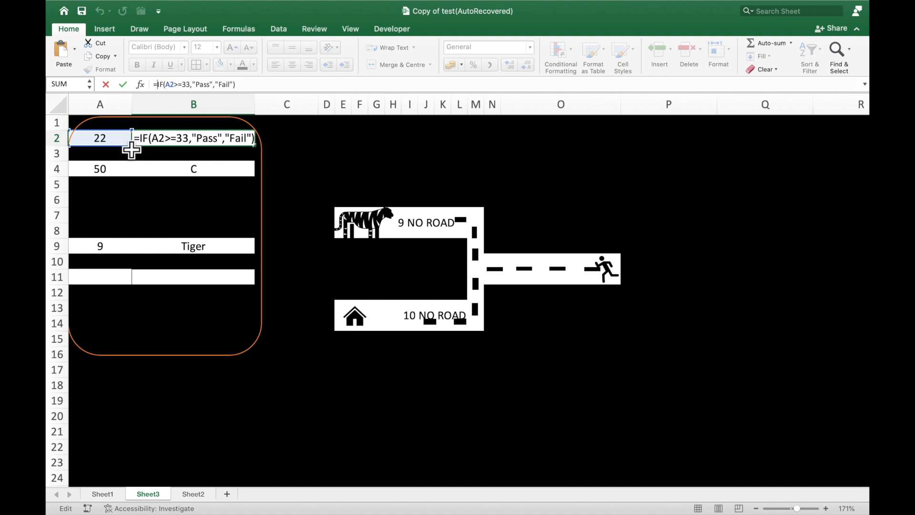
click(144, 148)
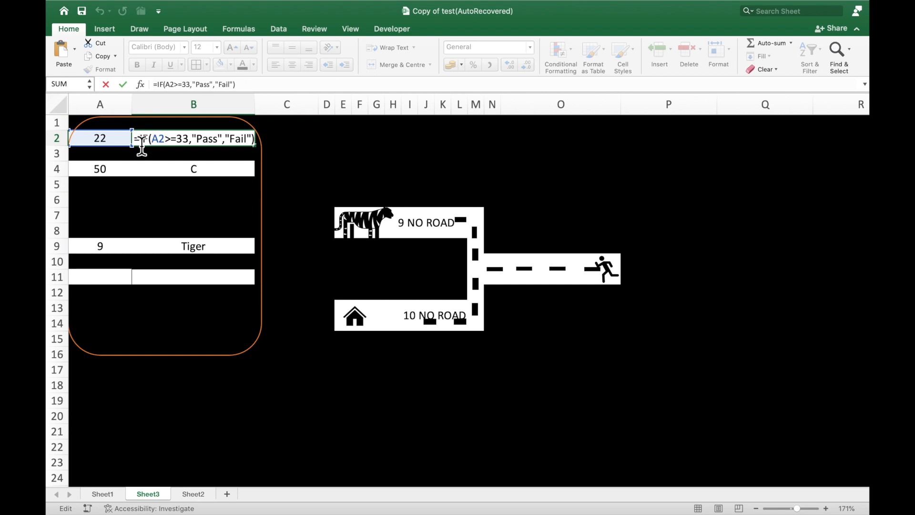
drag(142, 145, 166, 142)
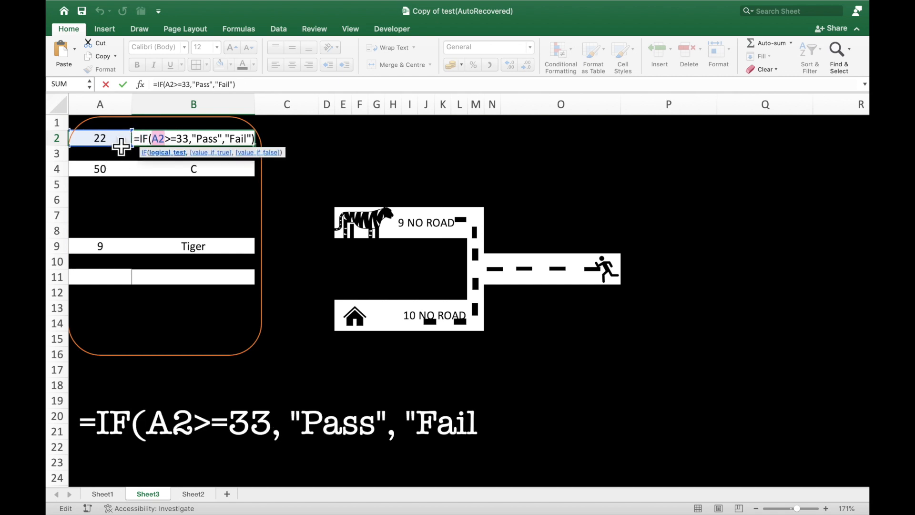
click(192, 141)
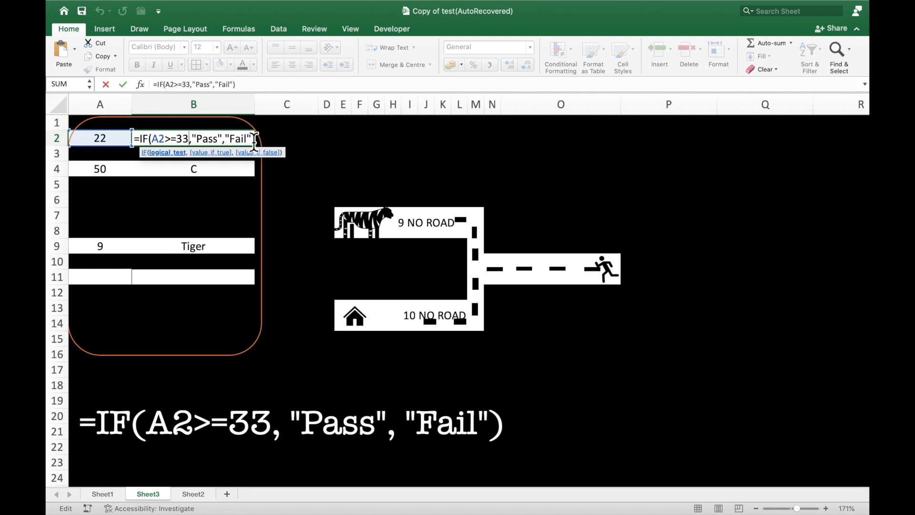
key(Return)
Set the score in A2 to 36 and check the pass/fail formula in B2
click(118, 144)
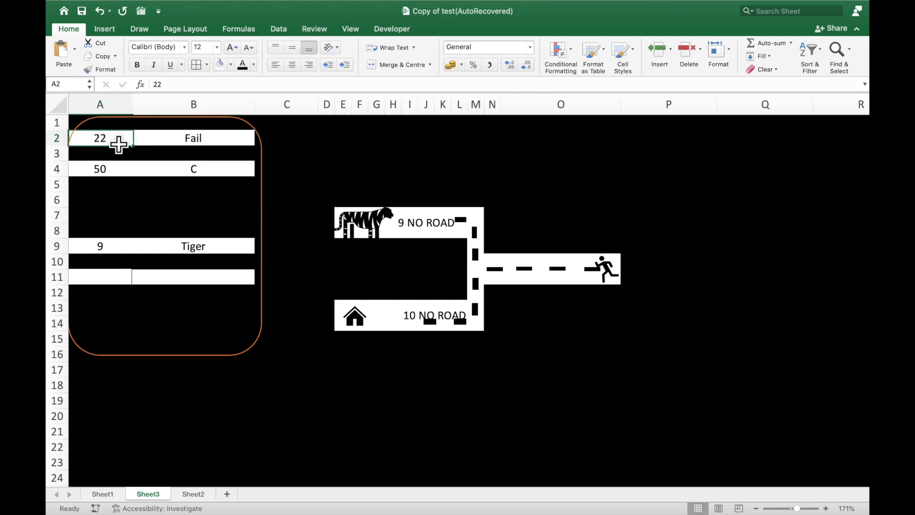
text(36)
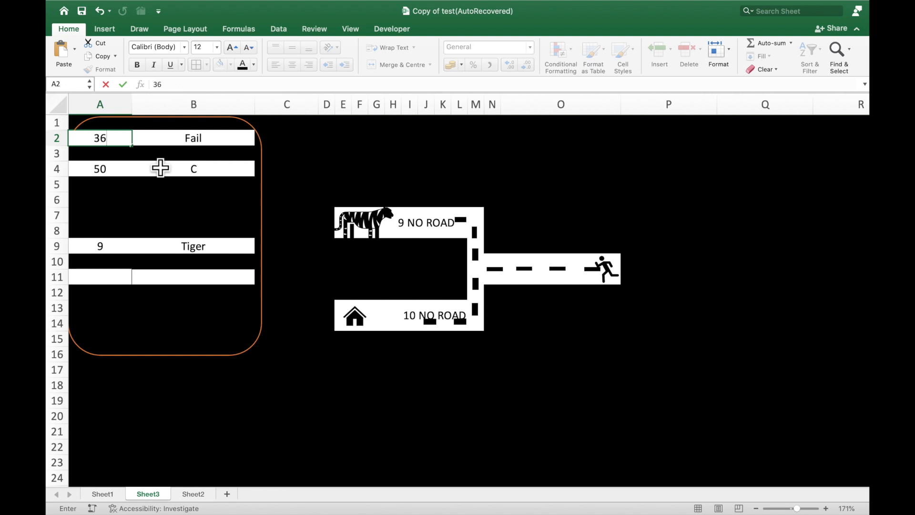
key(ctrl+Return)
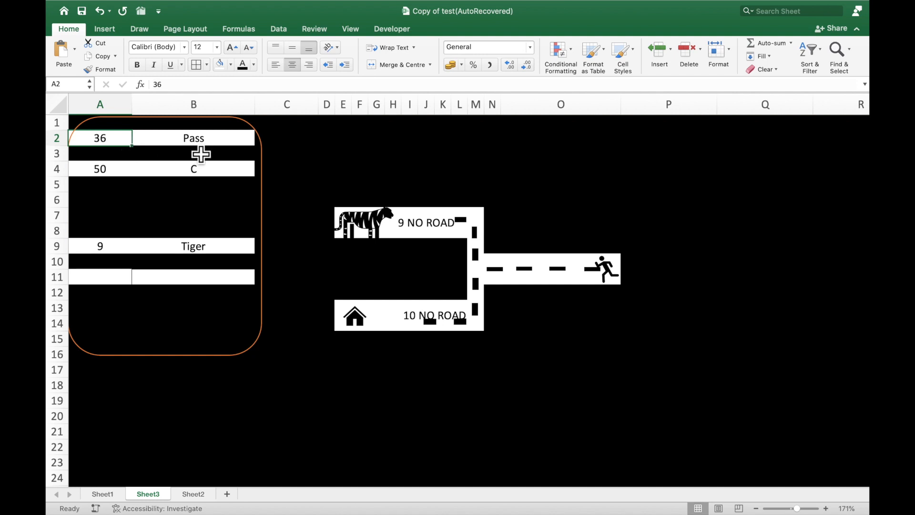
click(190, 143)
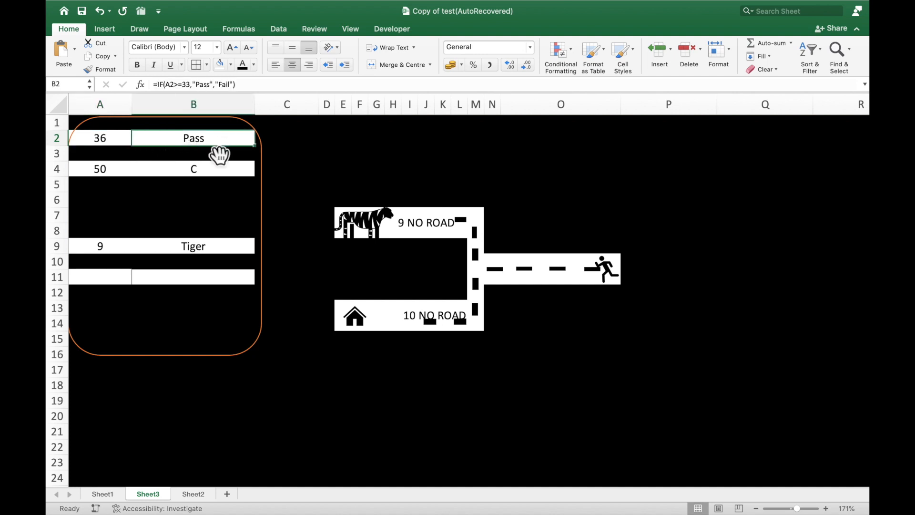
Set the score in A2 to 23 and check the pass/fail result in B2
click(127, 145)
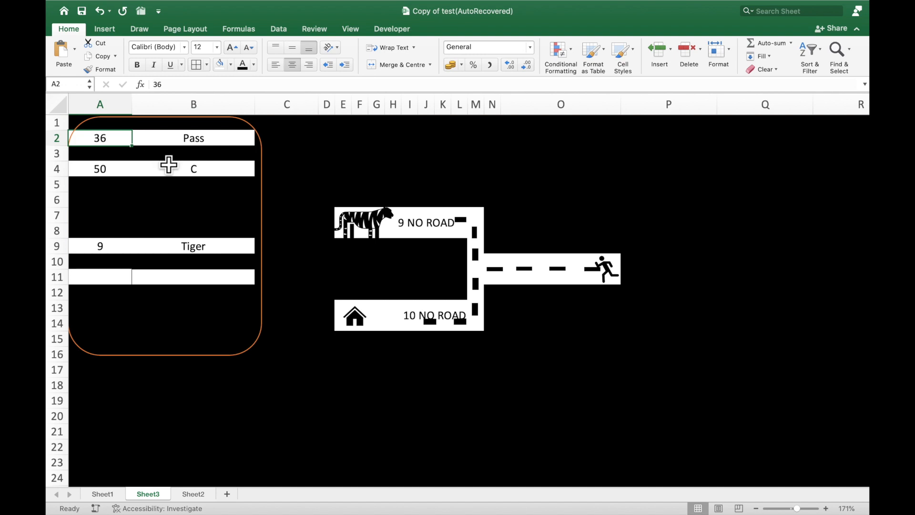
text(23)
key(Return)
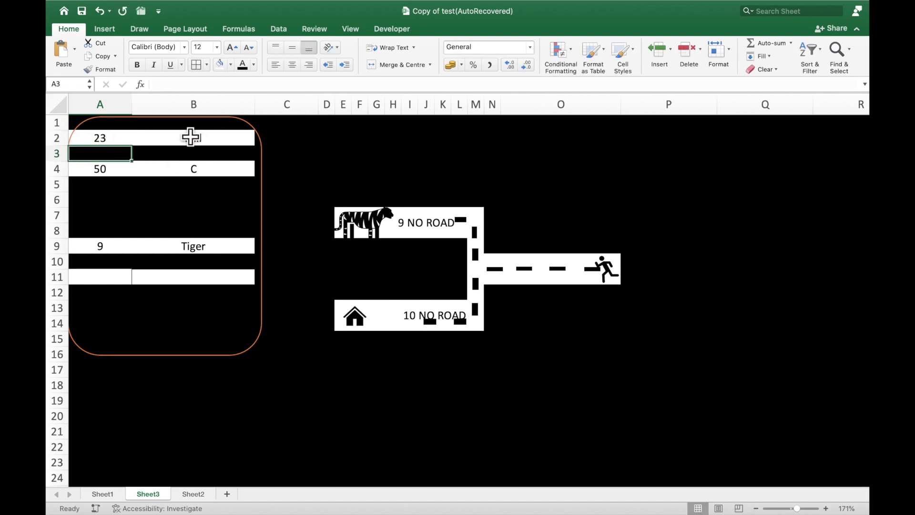
click(195, 145)
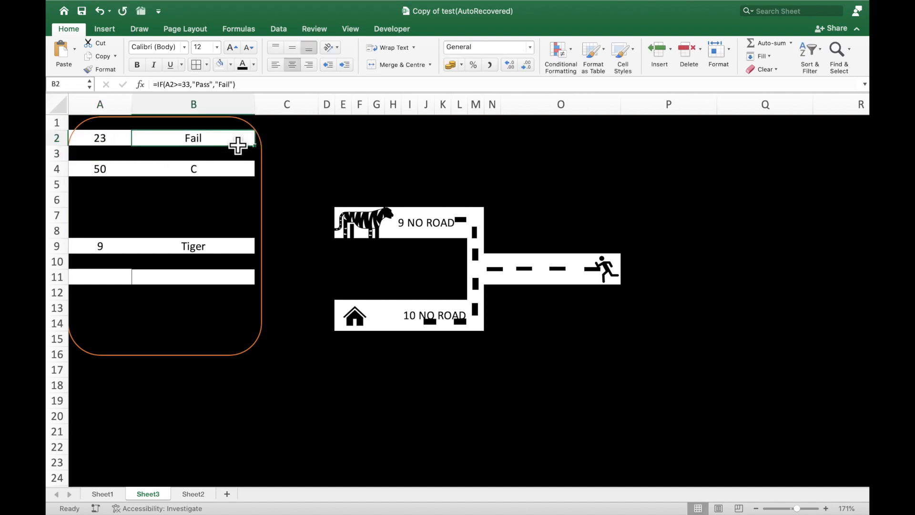
click(302, 145)
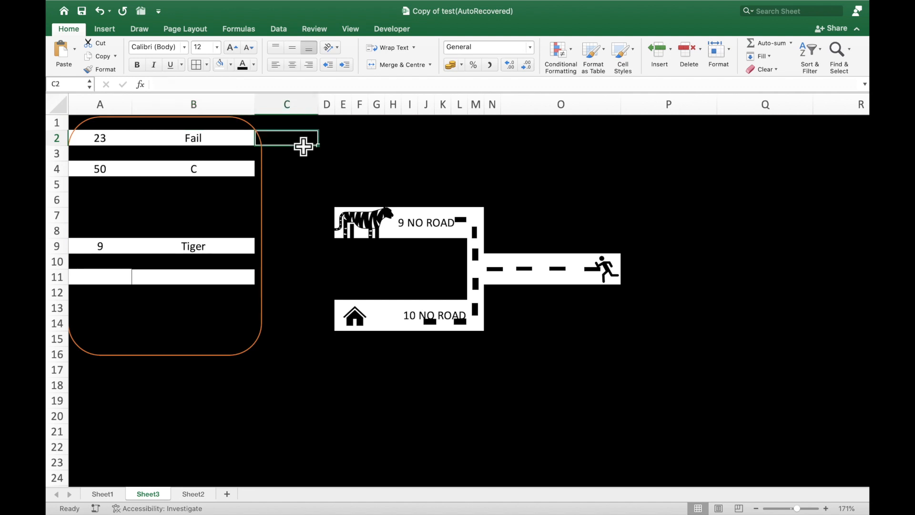
Examine the nested IF formula in B4, from its A4>=80 test through the inner IF that returns "B" or "C"
click(245, 175)
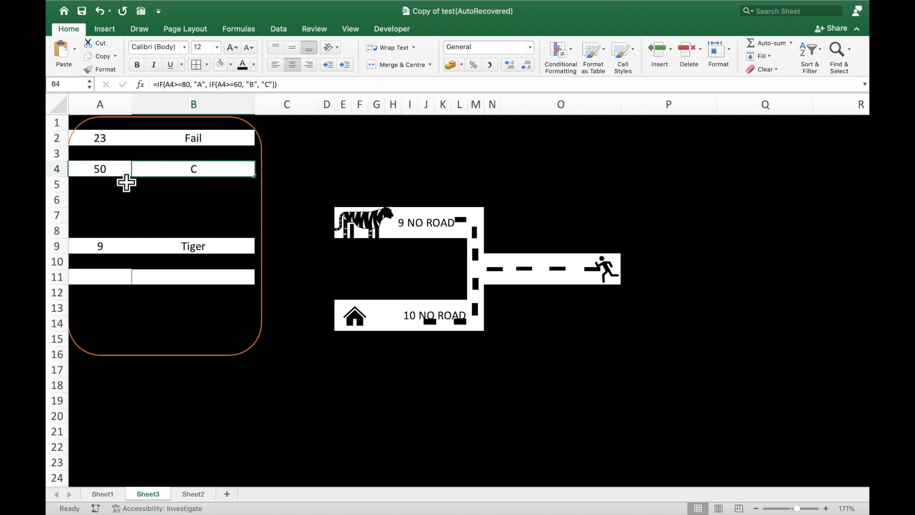
click(161, 85)
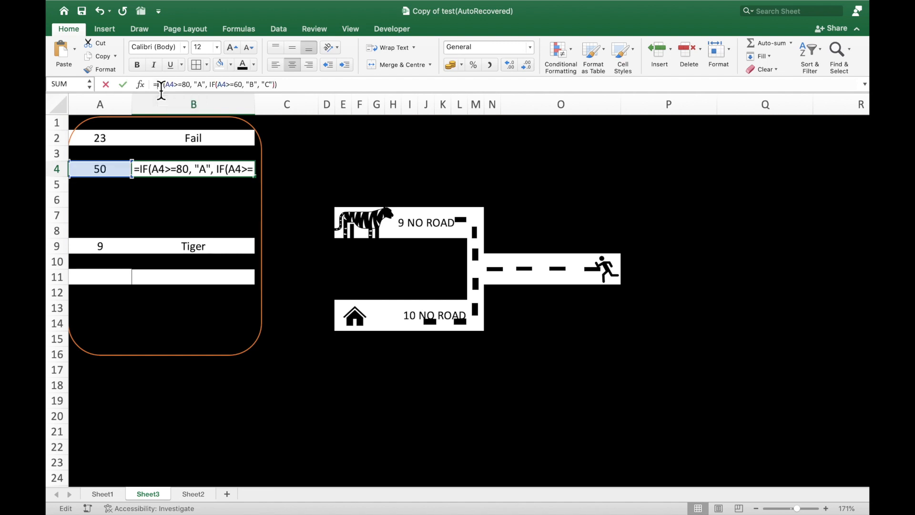
click(155, 171)
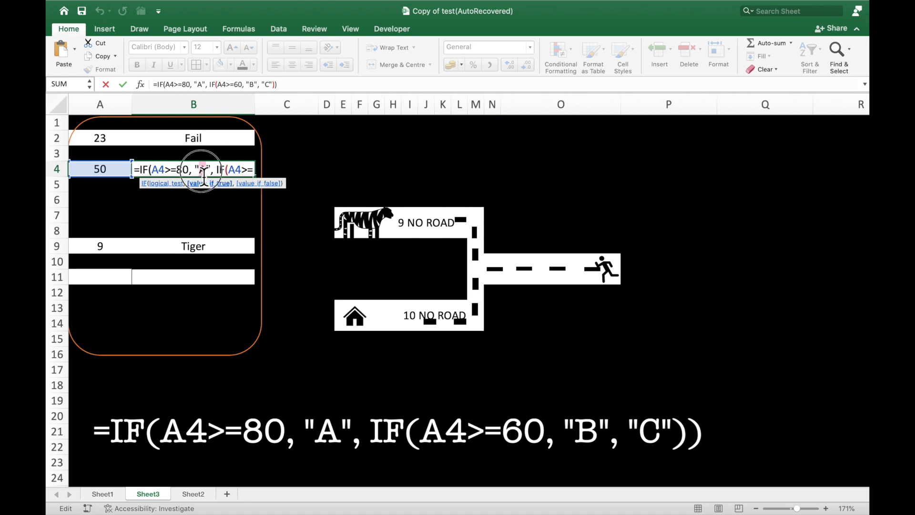
click(230, 169)
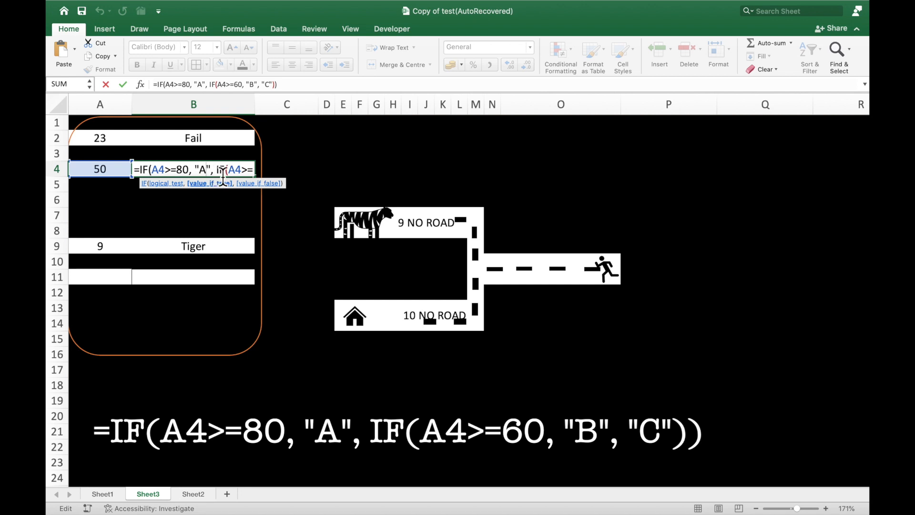
drag(216, 171, 258, 172)
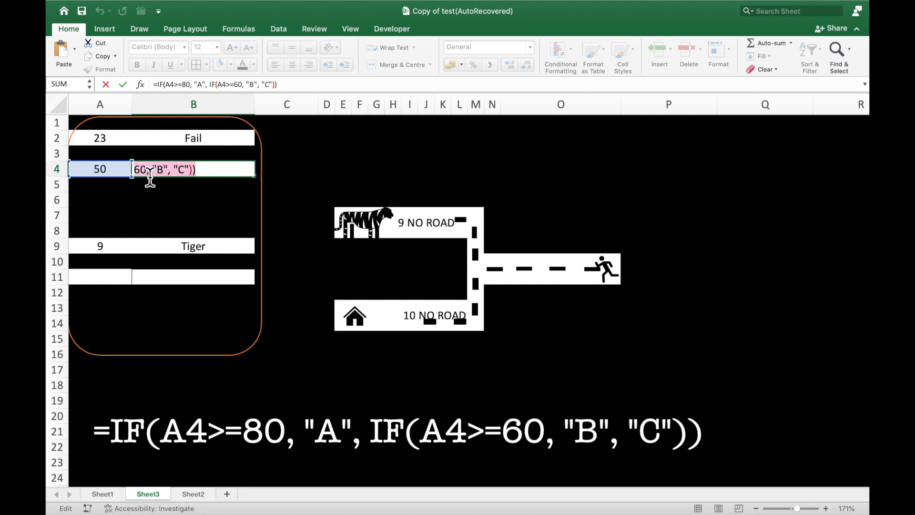
click(150, 171)
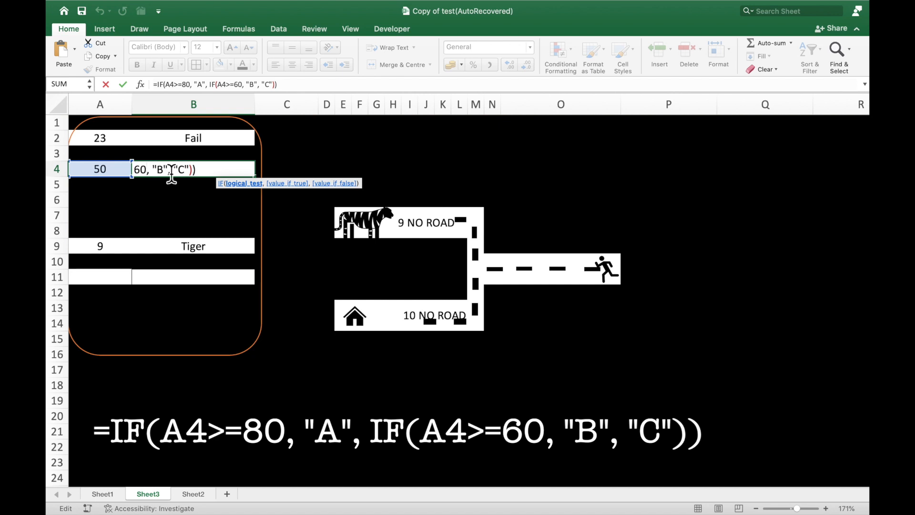
click(171, 171)
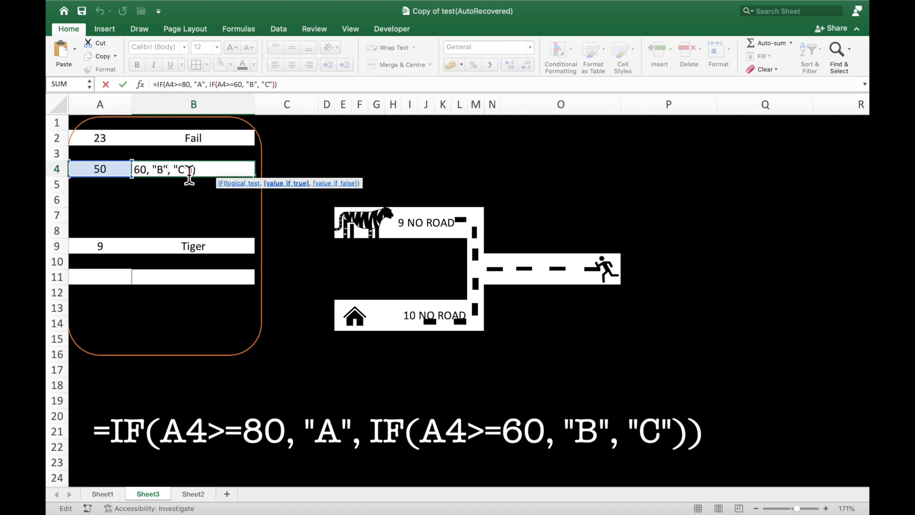
click(203, 170)
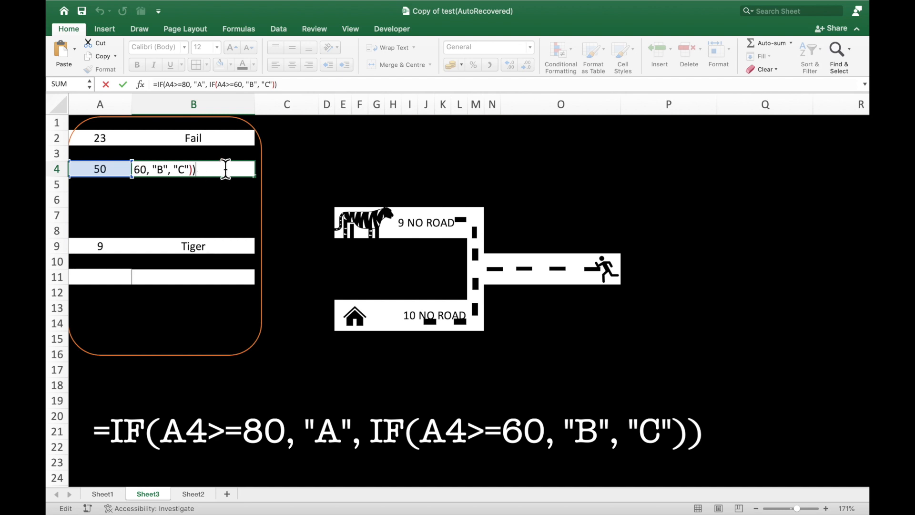
key(Return)
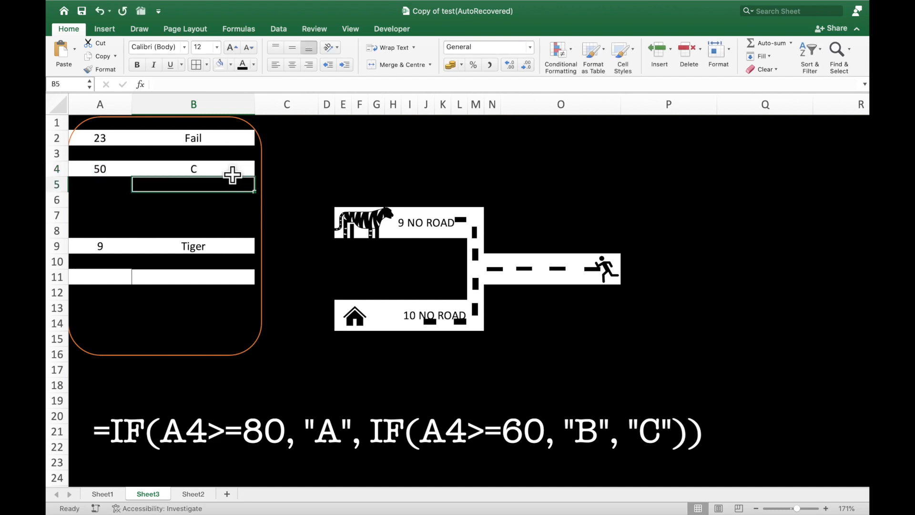
click(233, 173)
Set the score in A4 to 85 and check the grade formula in B4
click(121, 175)
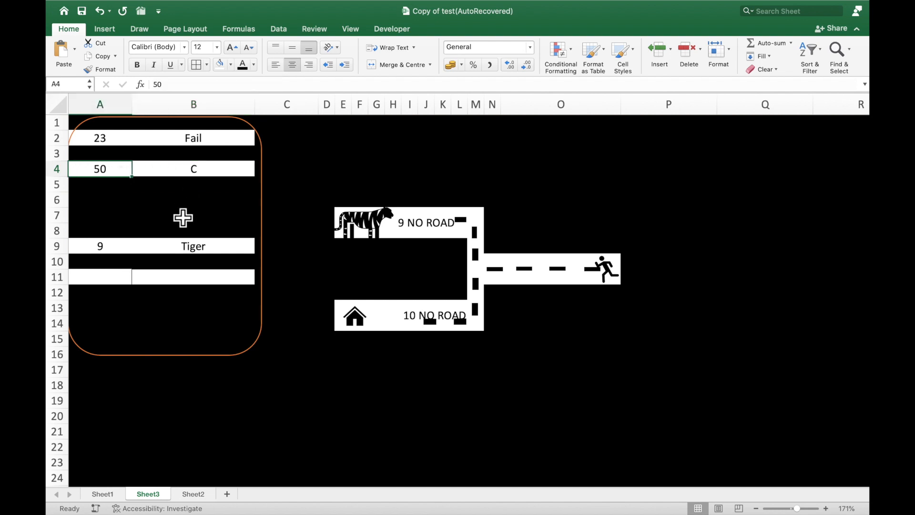
text(85)
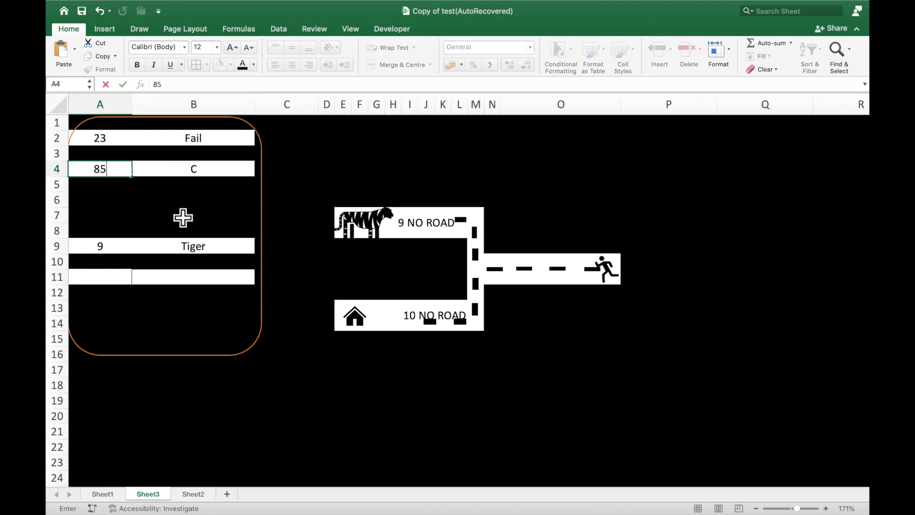
key(Return)
key(Up)
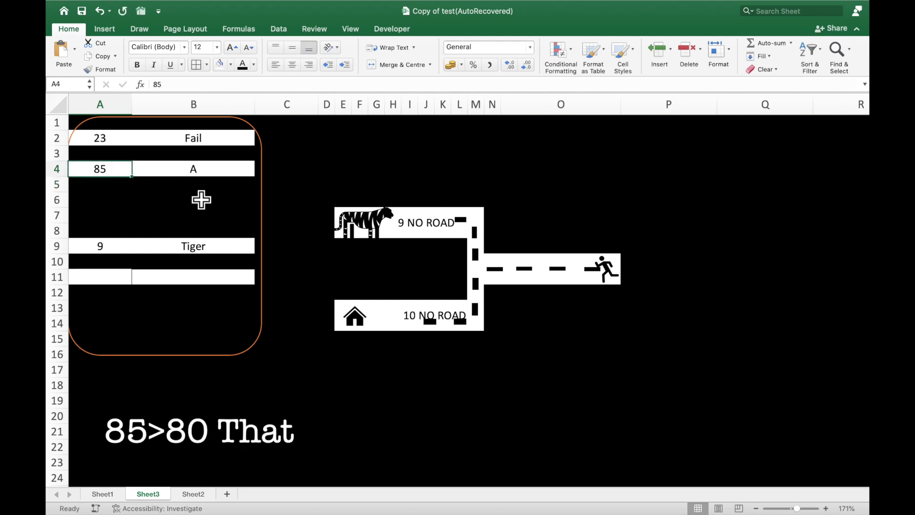
click(229, 177)
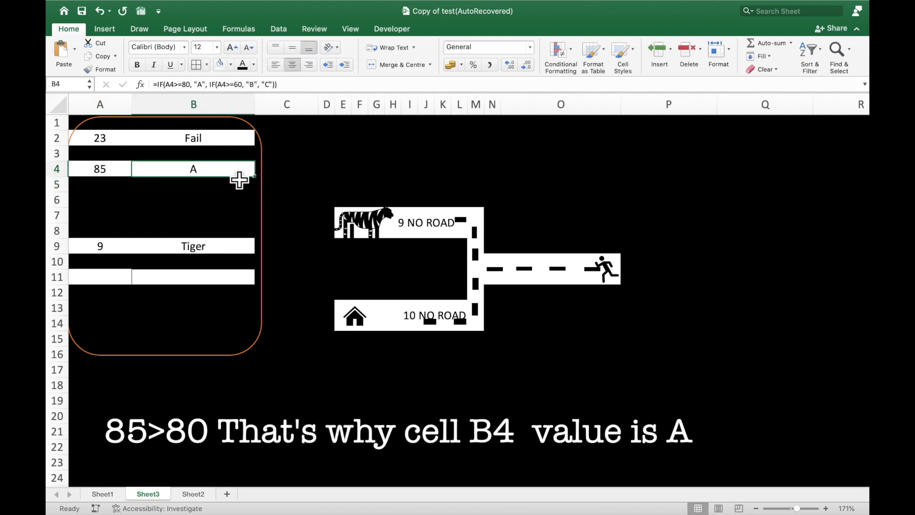
Set the score in A4 to 65 and check the grade in B4
click(128, 178)
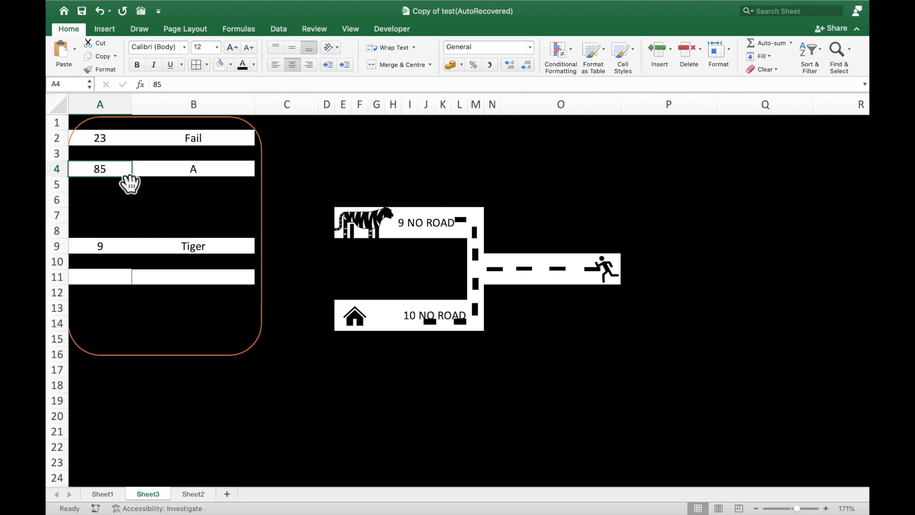
text(65)
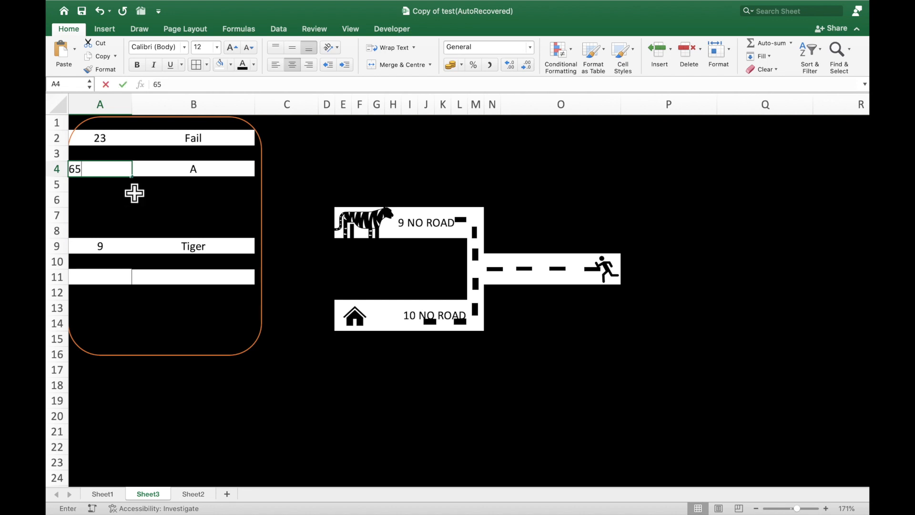
key(Return)
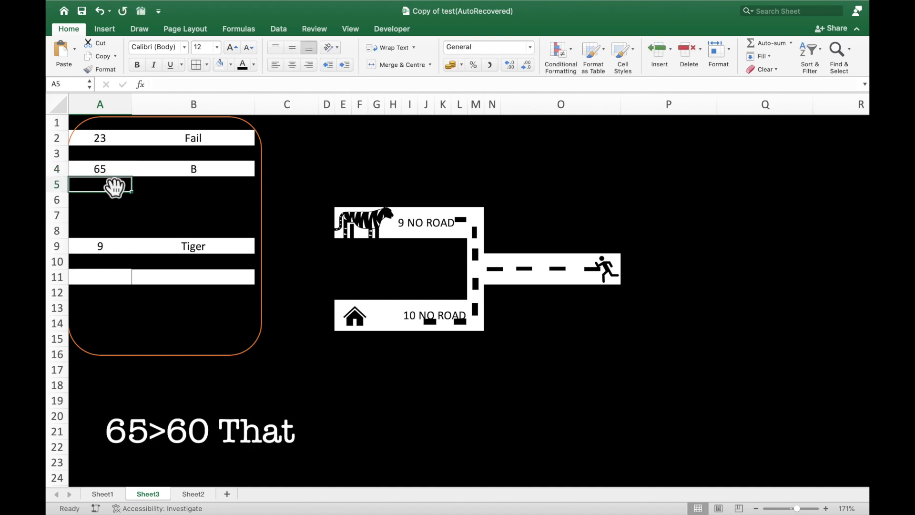
click(115, 174)
click(215, 173)
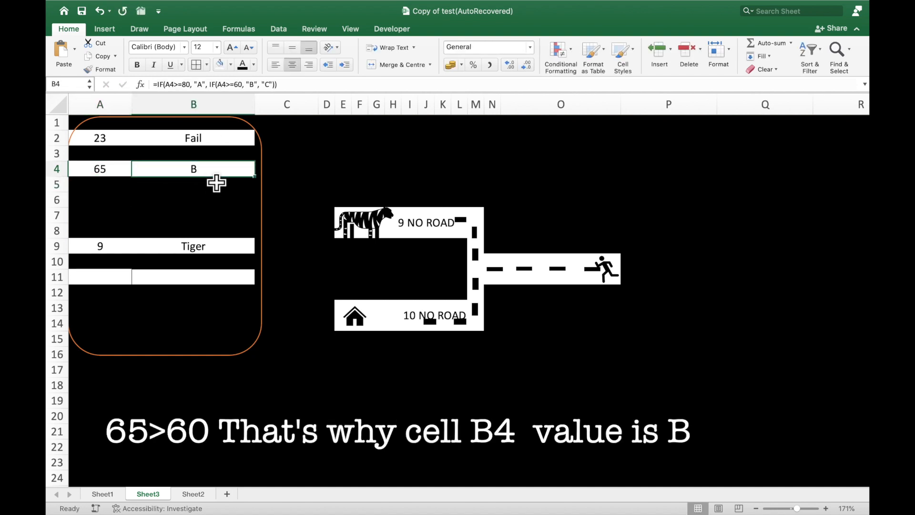
Set the score in A4 to 59 and check the grade result in B4
click(129, 174)
text(6)
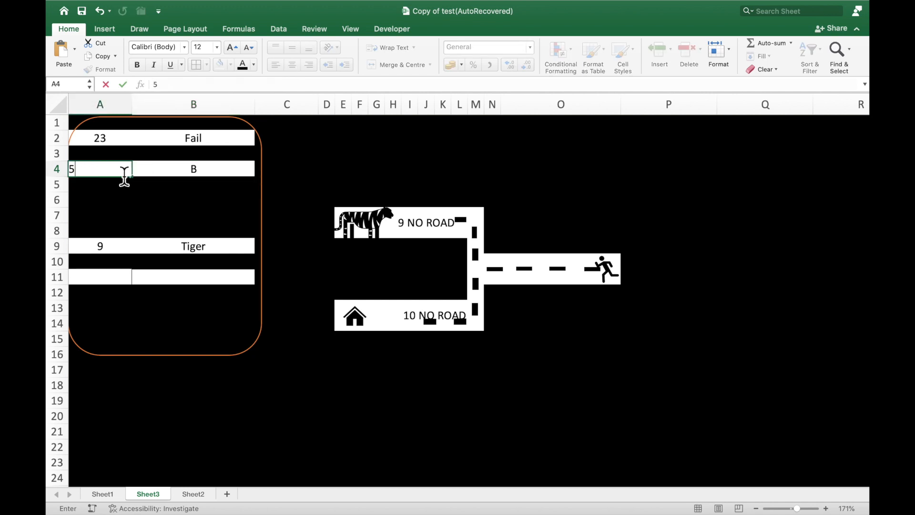
key(Return)
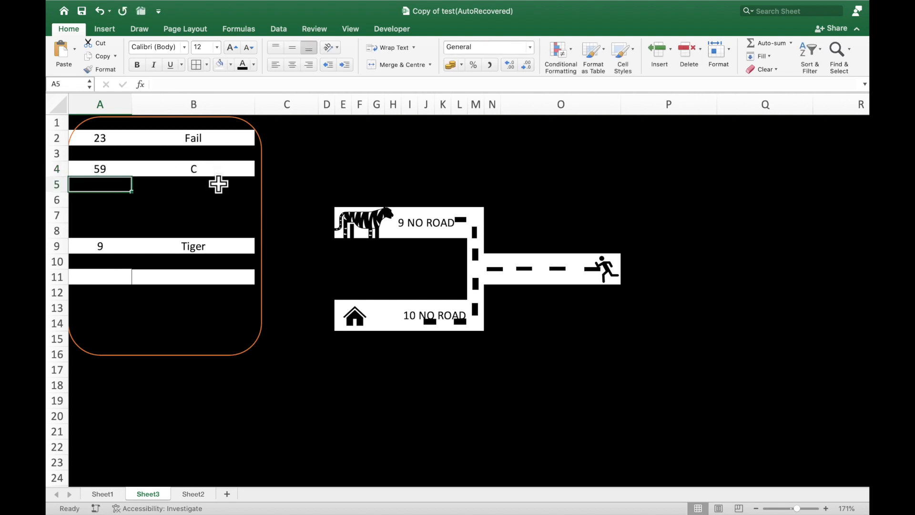
click(218, 175)
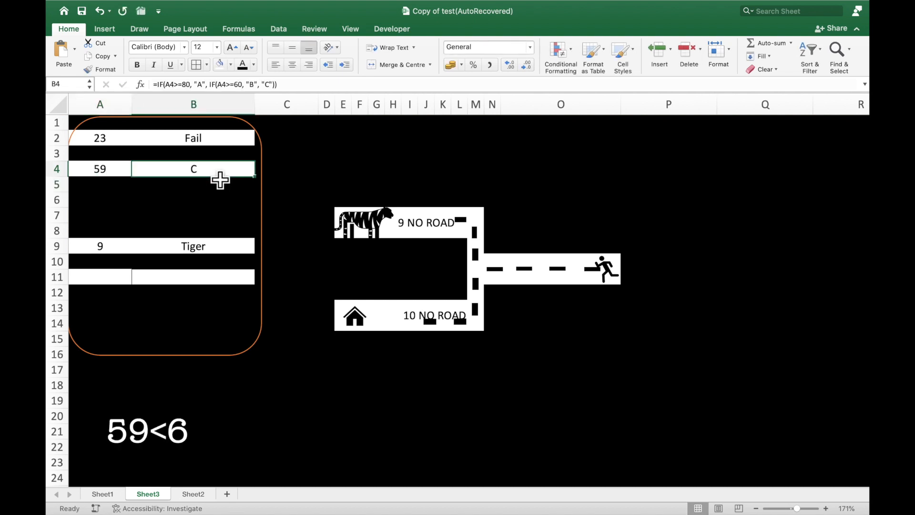
Move the runner figure along the road to the fork between the 9 NO ROAD and 10 NO ROAD branches
click(194, 252)
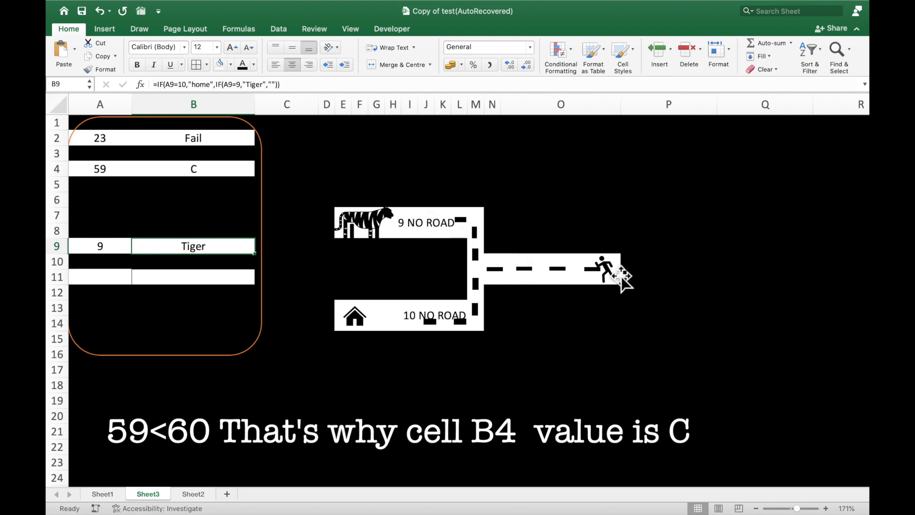
drag(612, 273, 499, 273)
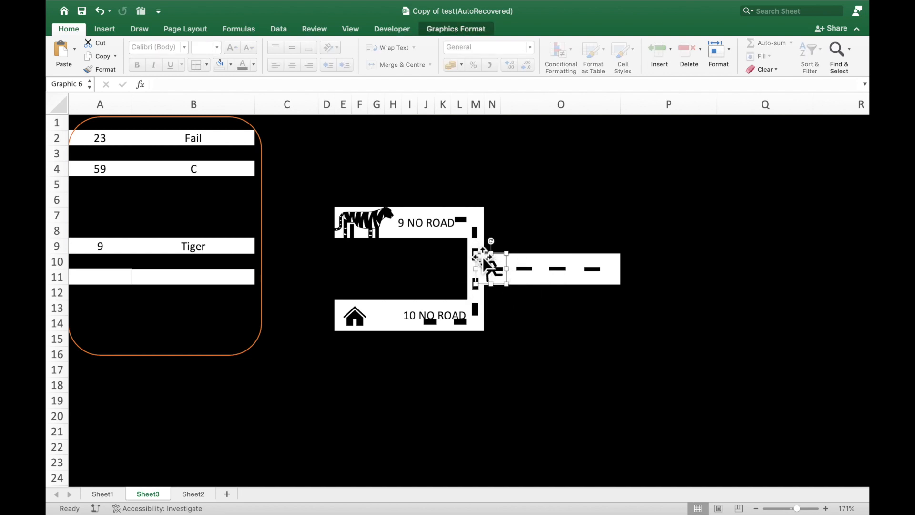
click(541, 204)
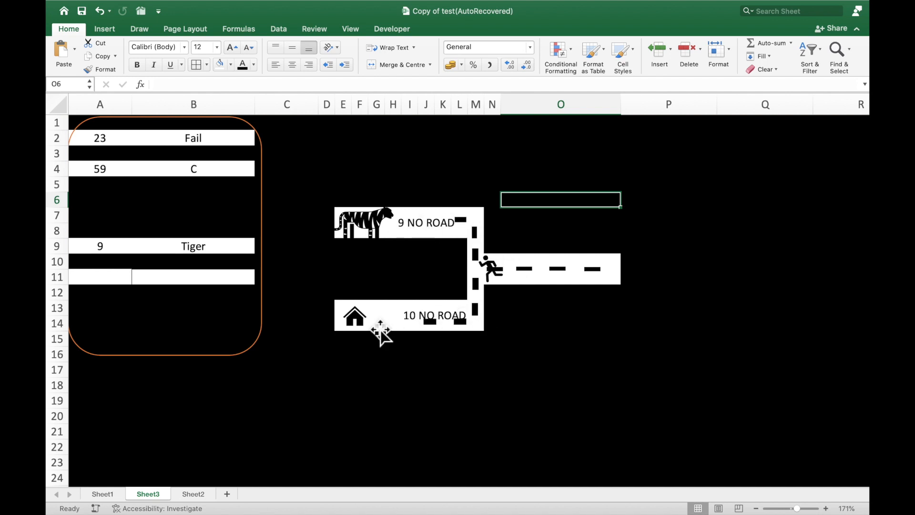
Move the runner onto the 9 NO ROAD branch toward the tiger and back to the fork
click(502, 274)
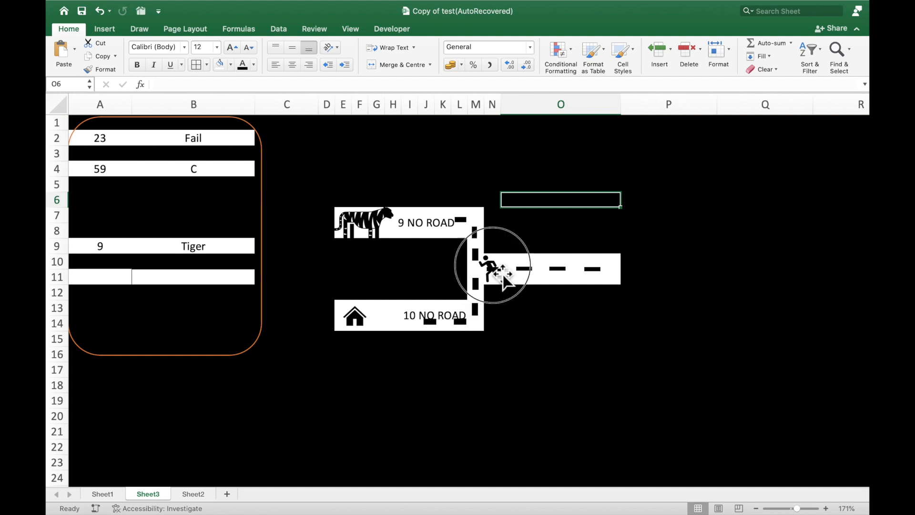
drag(502, 275, 428, 222)
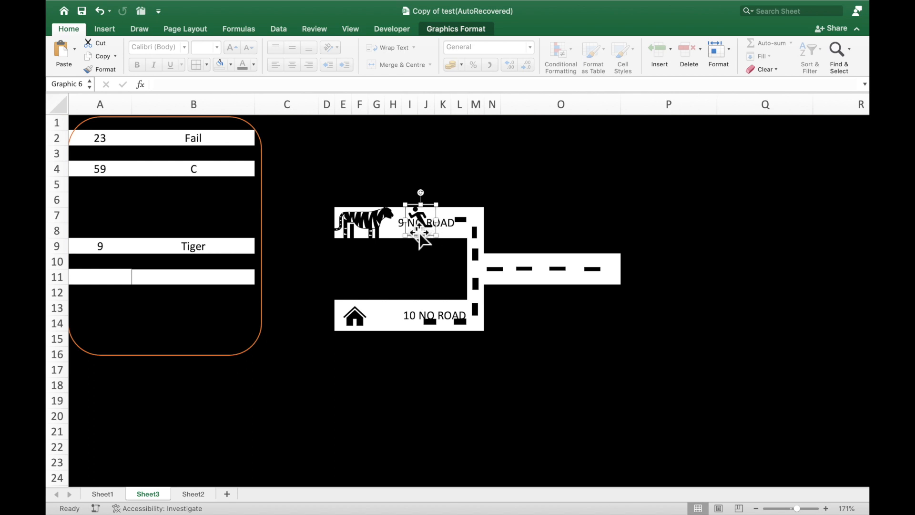
drag(433, 223, 572, 258)
click(607, 219)
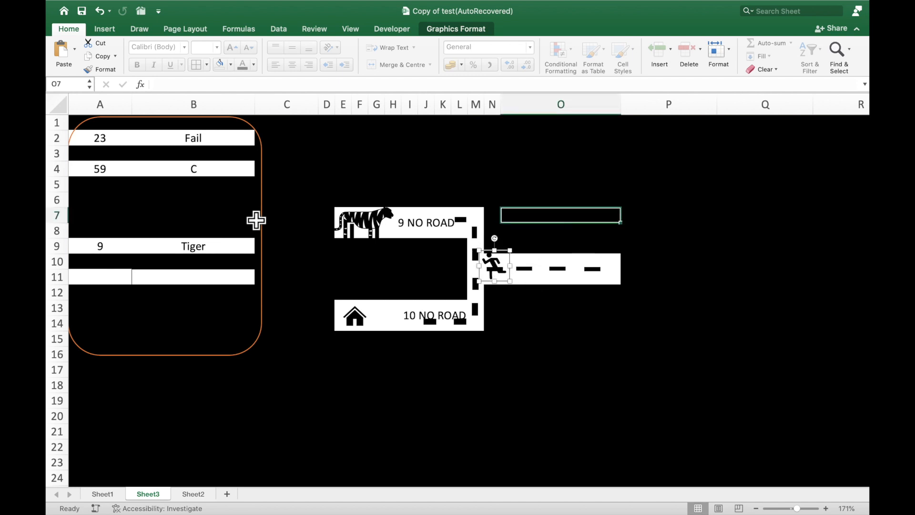
Examine the nested IF formula in B9, from its A9=10 test through the inner IF that returns "Tiger" or an empty text
click(204, 251)
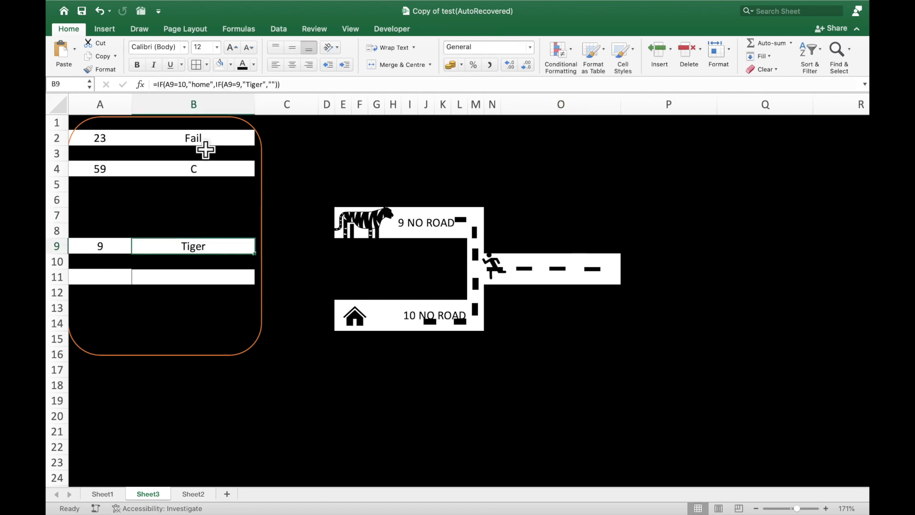
click(164, 85)
click(179, 85)
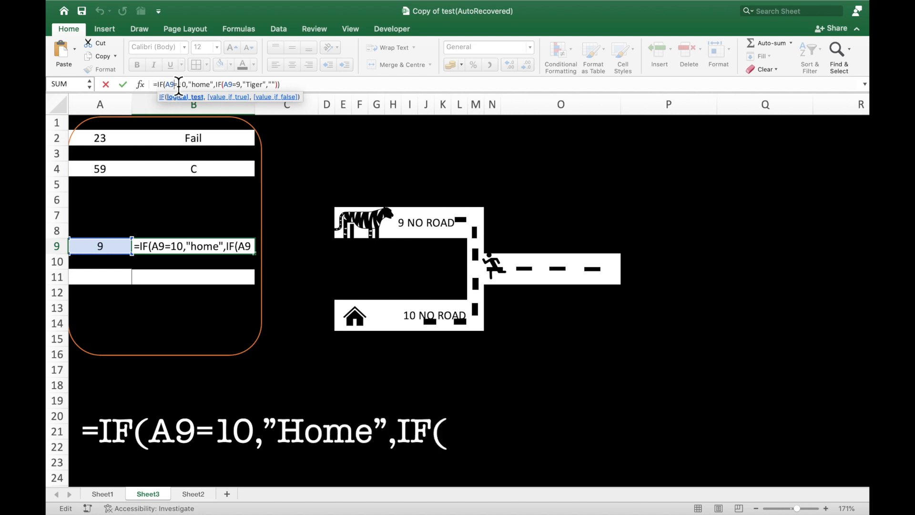
double_click(190, 249)
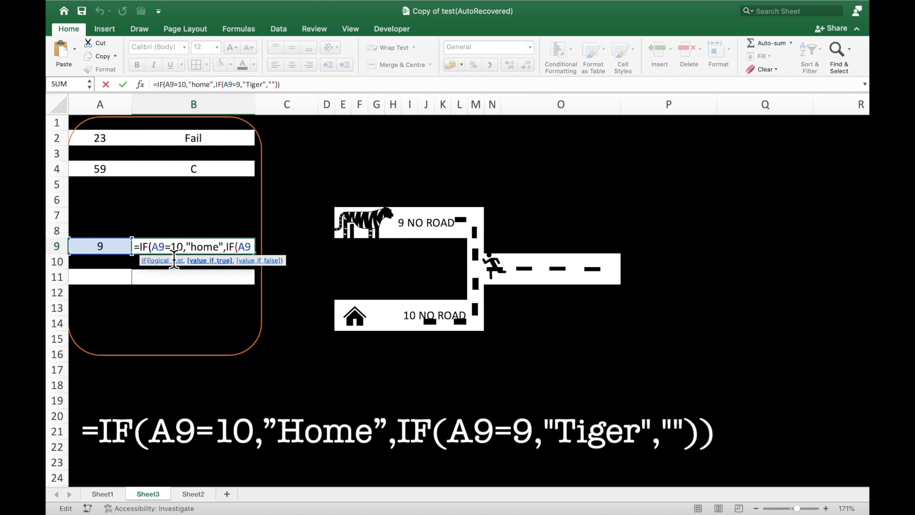
click(232, 251)
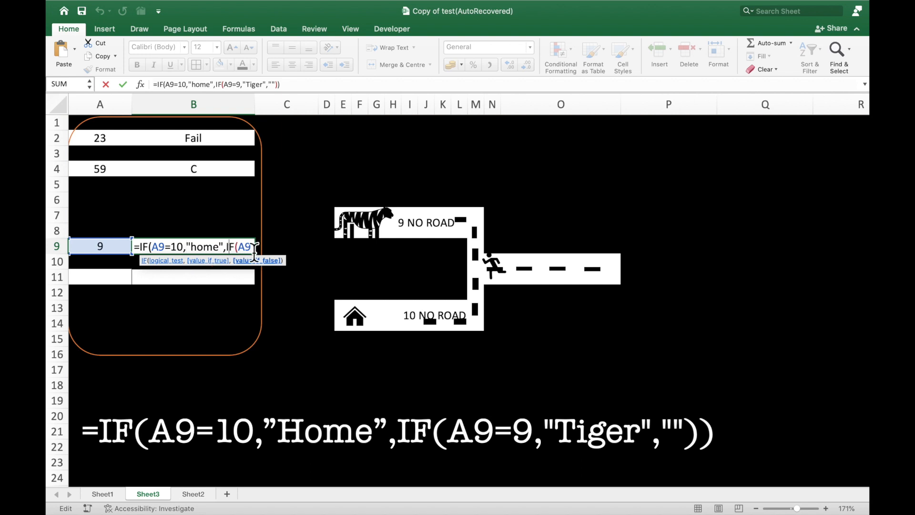
click(249, 252)
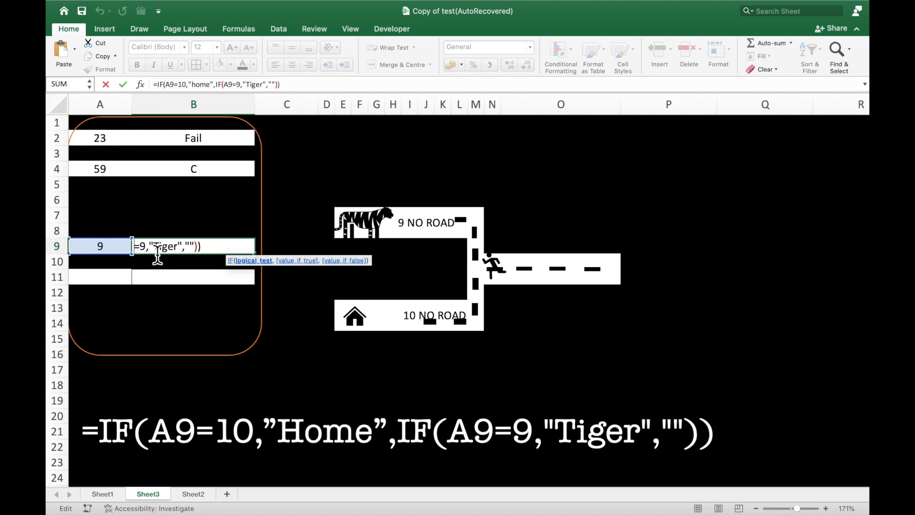
click(168, 255)
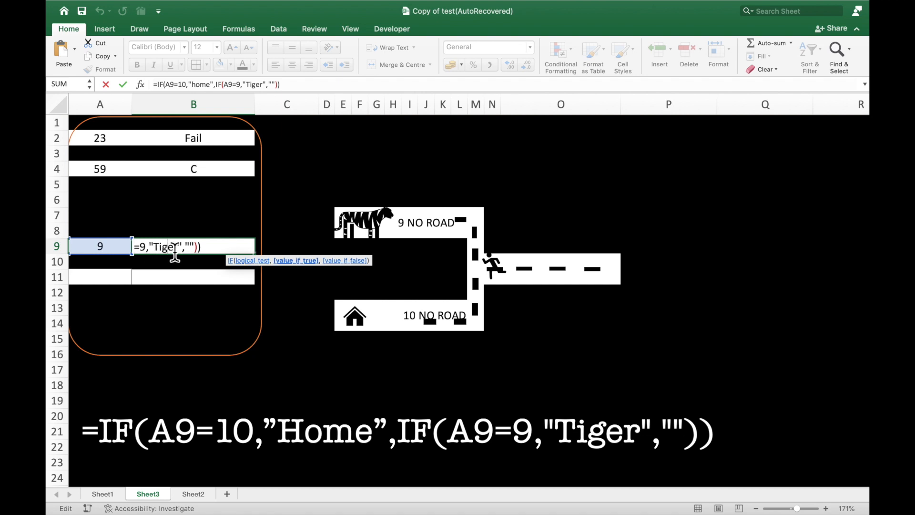
click(222, 247)
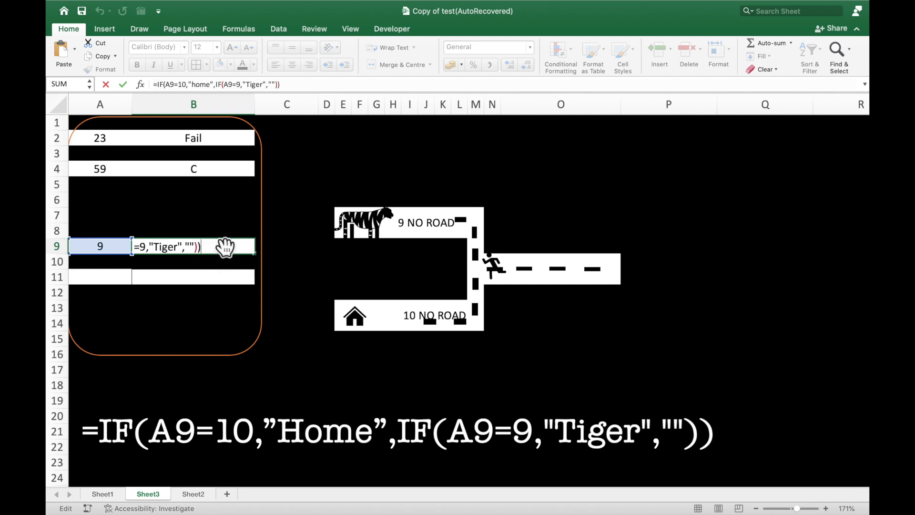
key(ctrl+Return)
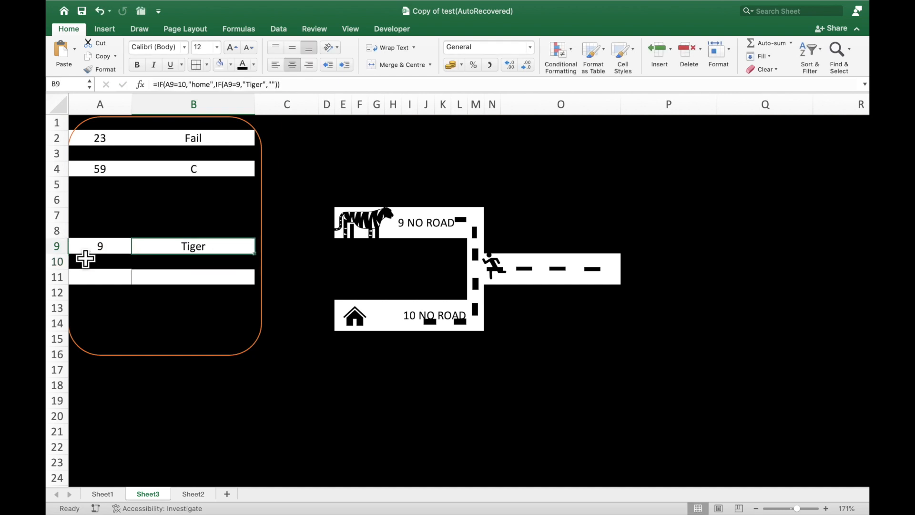
Set the road number in A9 to 10 and check the destination formula in B9
click(96, 247)
text(10)
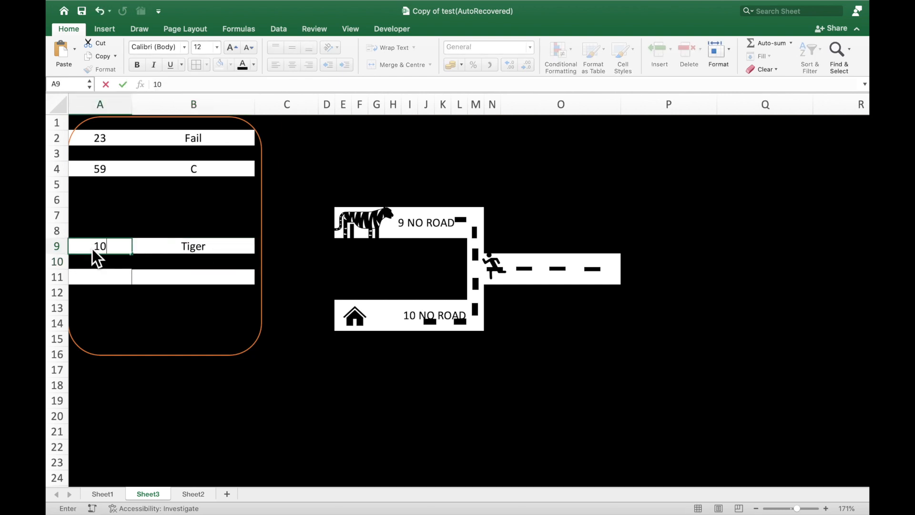
key(ctrl+Return)
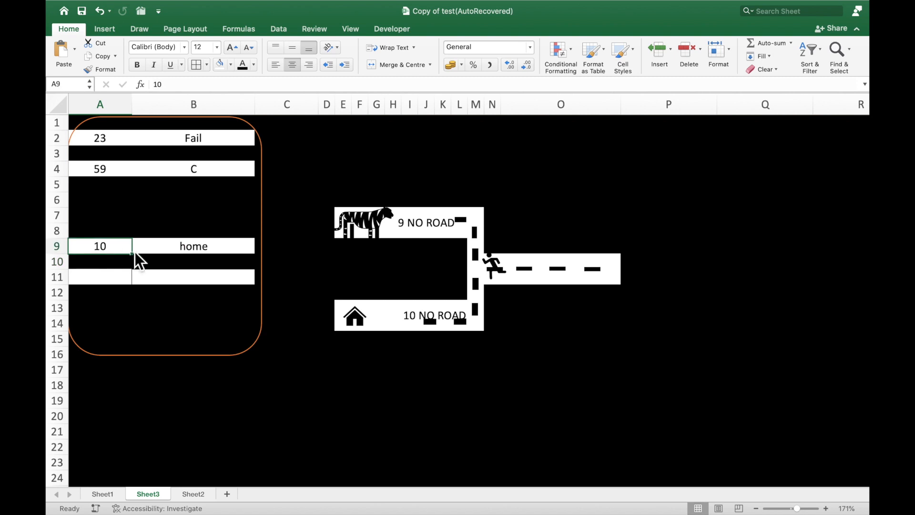
Set the road number in A9 to 9 and check the destination formula in B9
text(9)
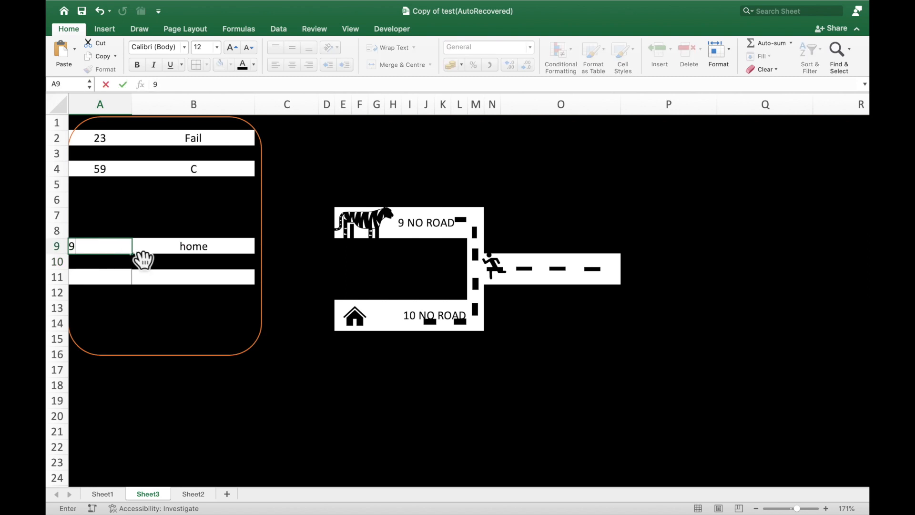
key(Return)
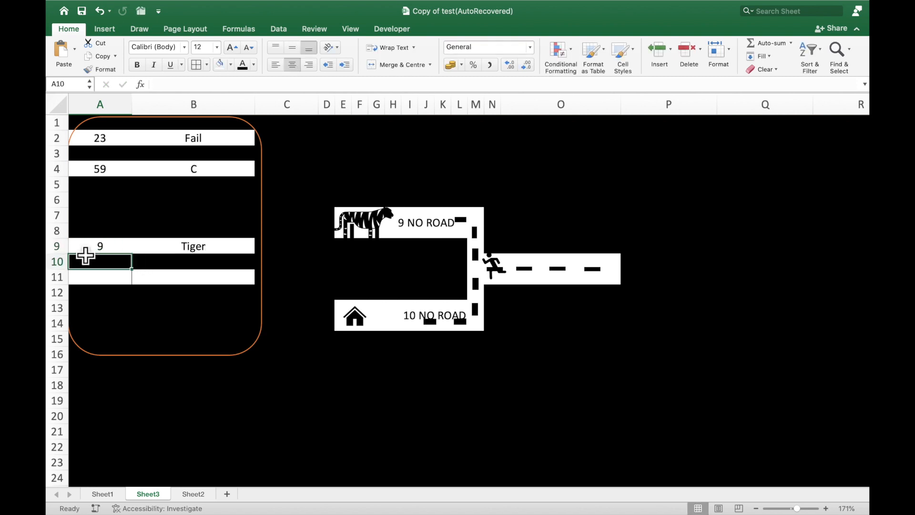
click(196, 251)
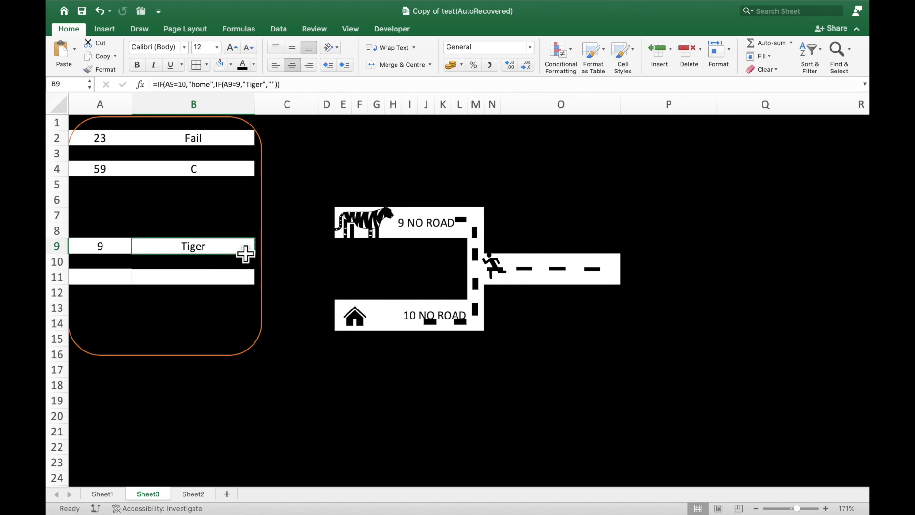
click(118, 257)
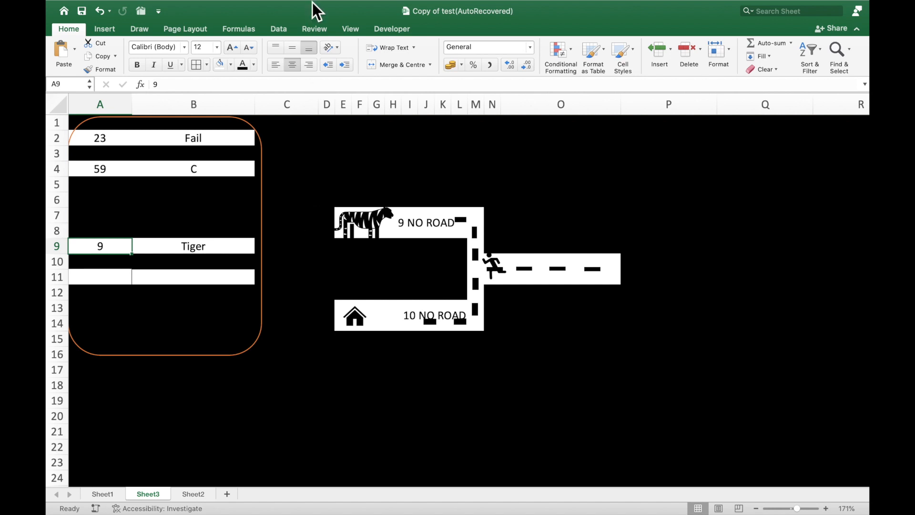
mouse_move(313, 2)
mouse_move(491, 4)
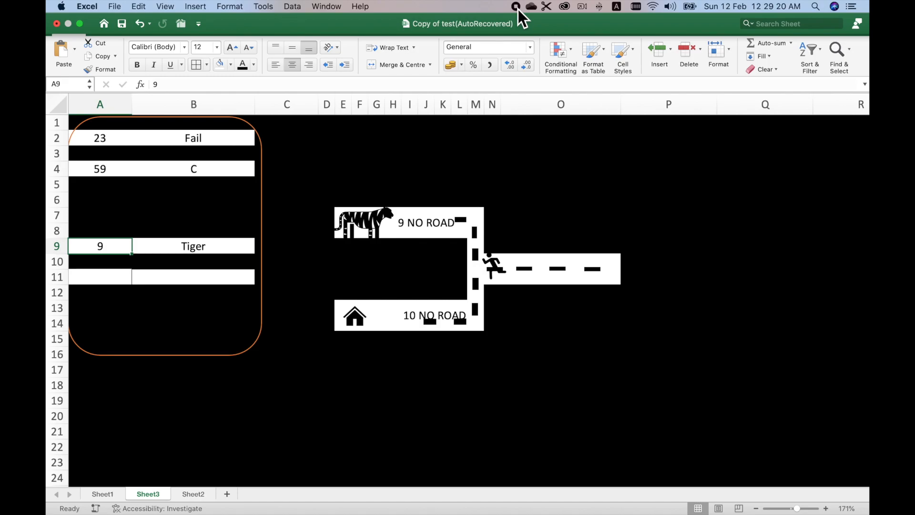